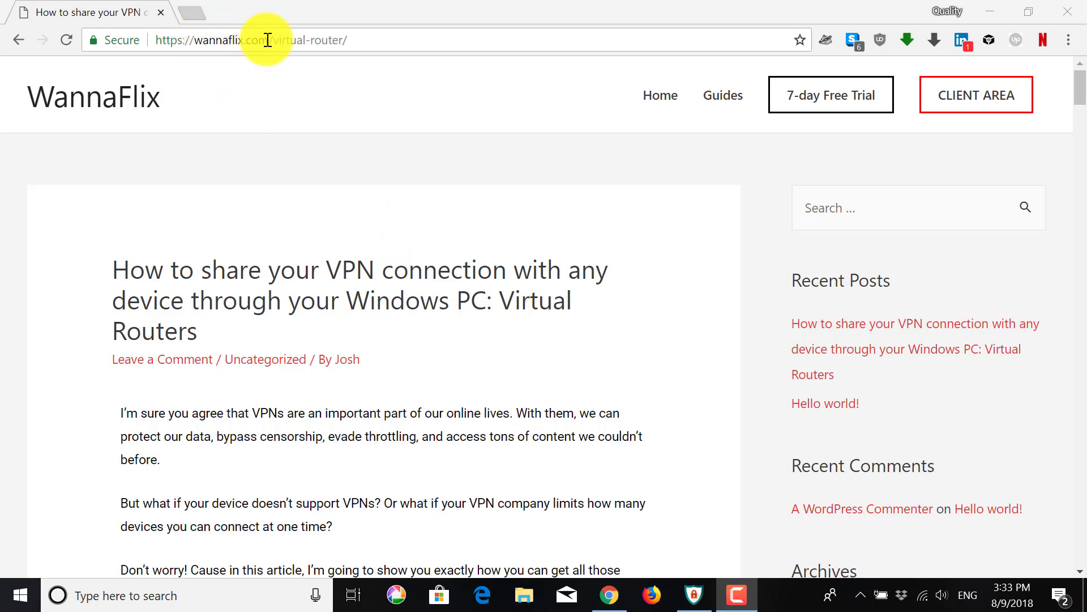
Scroll to Step 1 of the WannaFlix article and download VirtualRouterPlusSetup.zip
left_click_drag(348, 40, 196, 39)
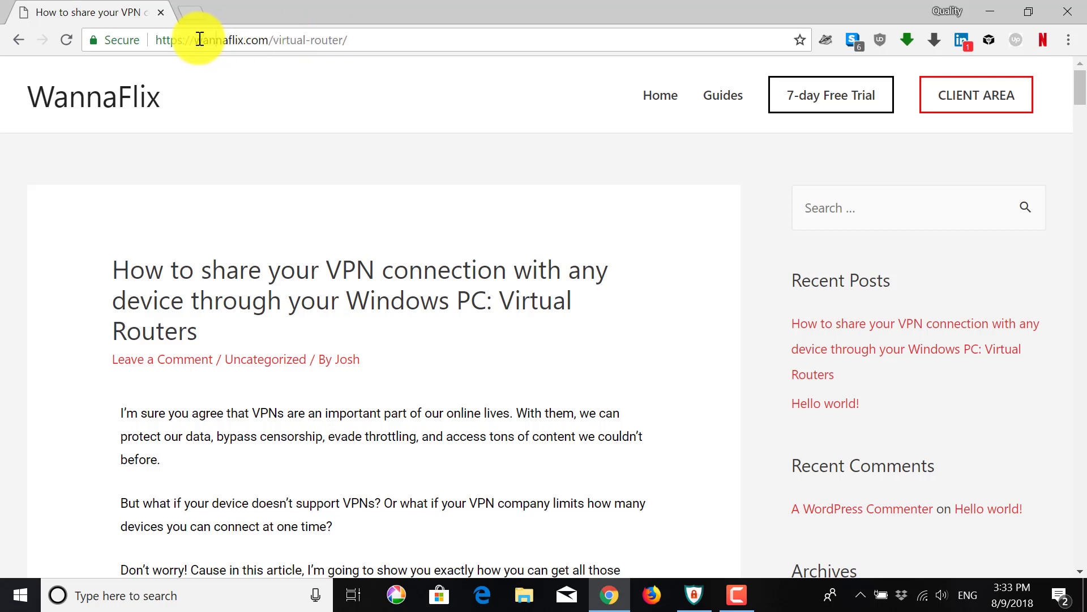
left_click(358, 39)
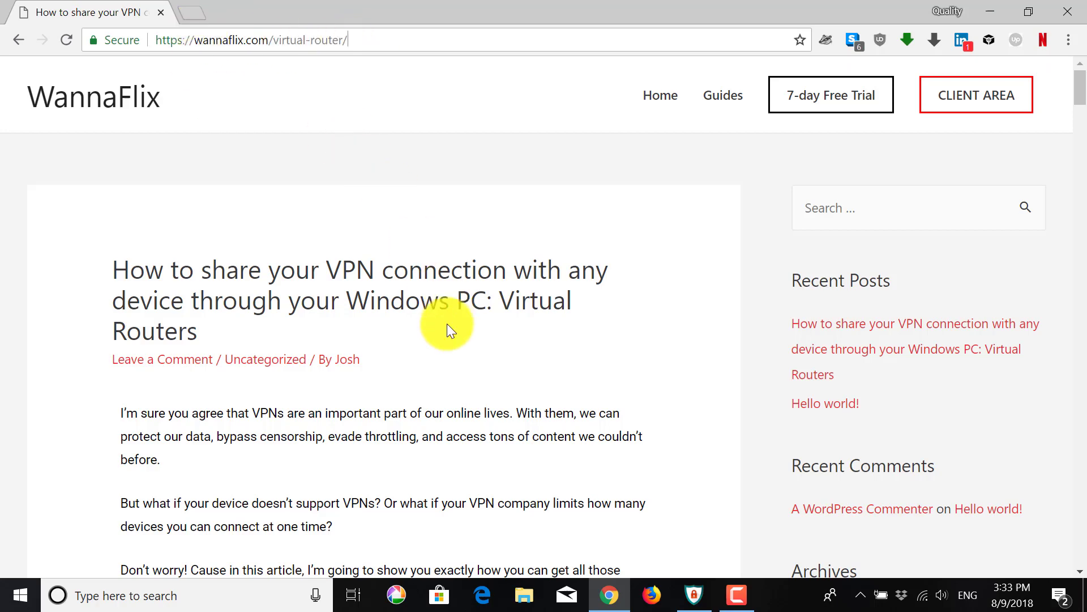
scroll(445, 370, "down", 3)
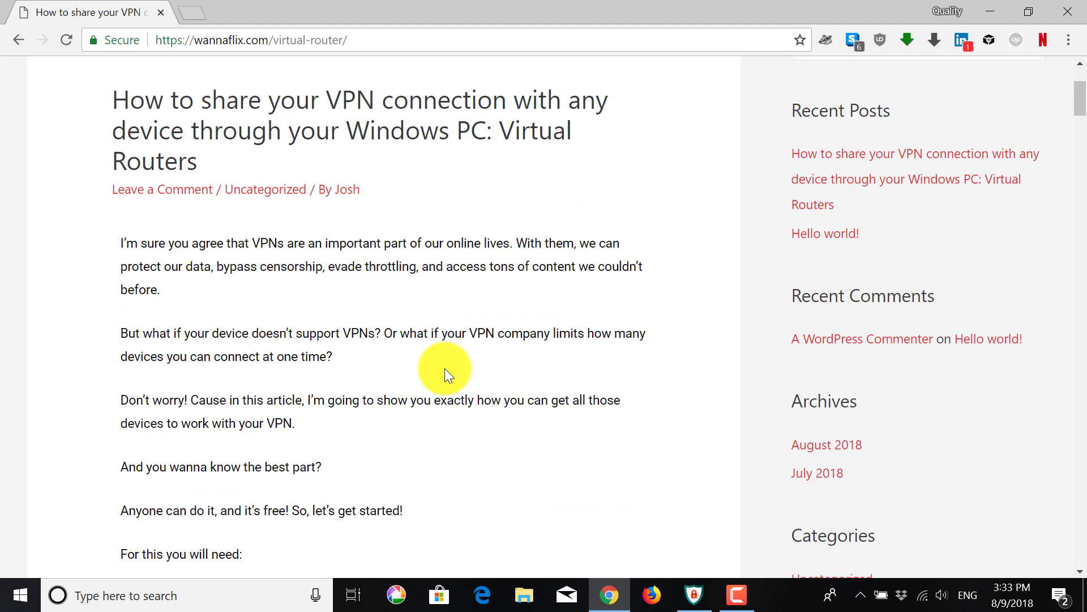
scroll(444, 368, "down", 7)
scroll(439, 360, "down", 7)
scroll(438, 360, "down", 2)
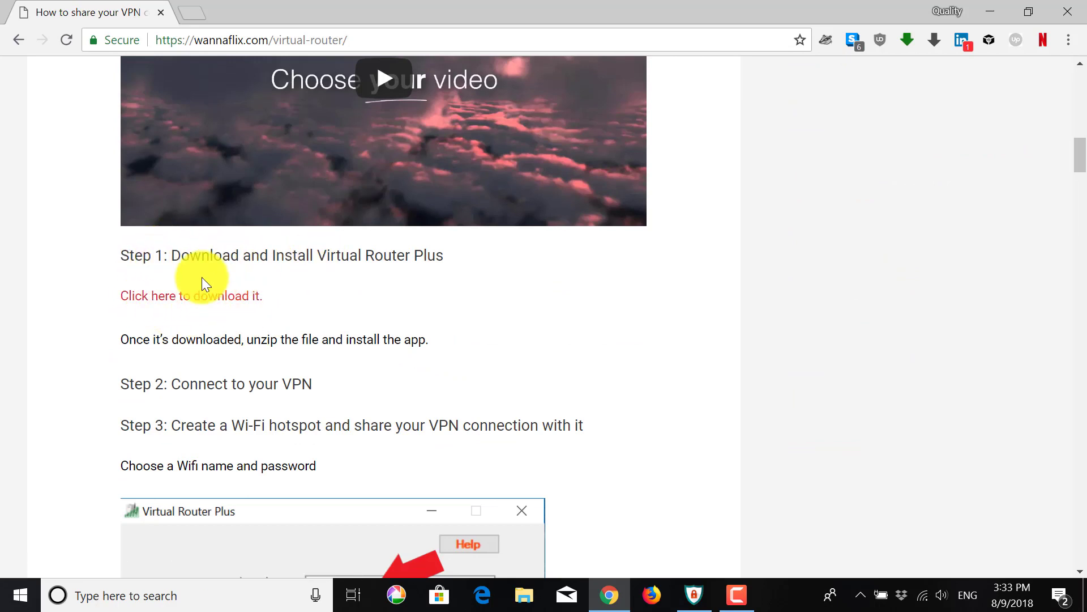
left_click(197, 305)
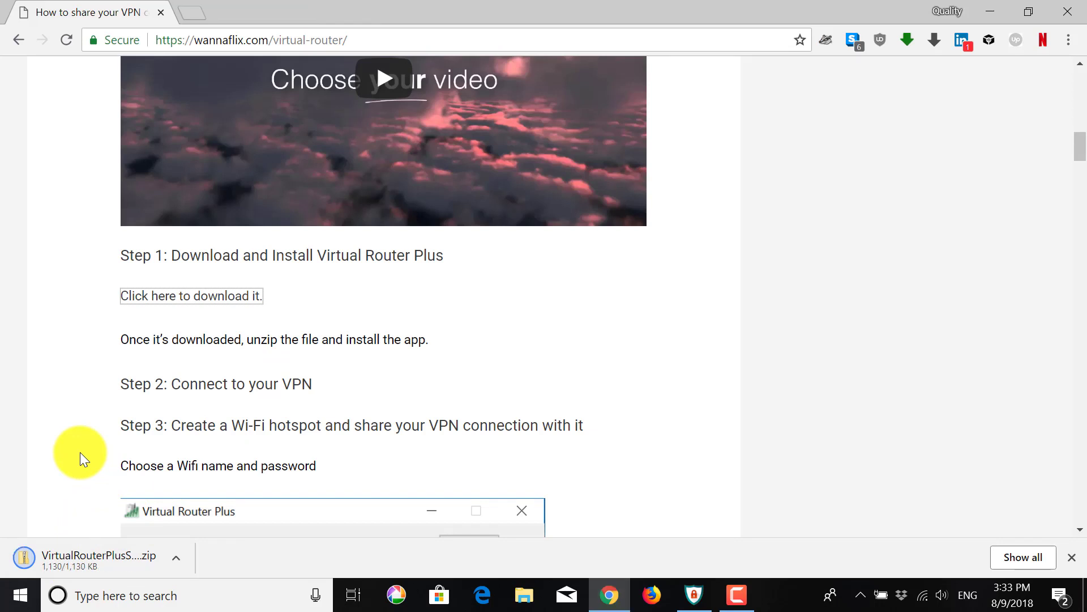
Extract VirtualRouterPlusSetup.zip into its suggested folder and run VirtualRouterPlusSetup
left_click(177, 558)
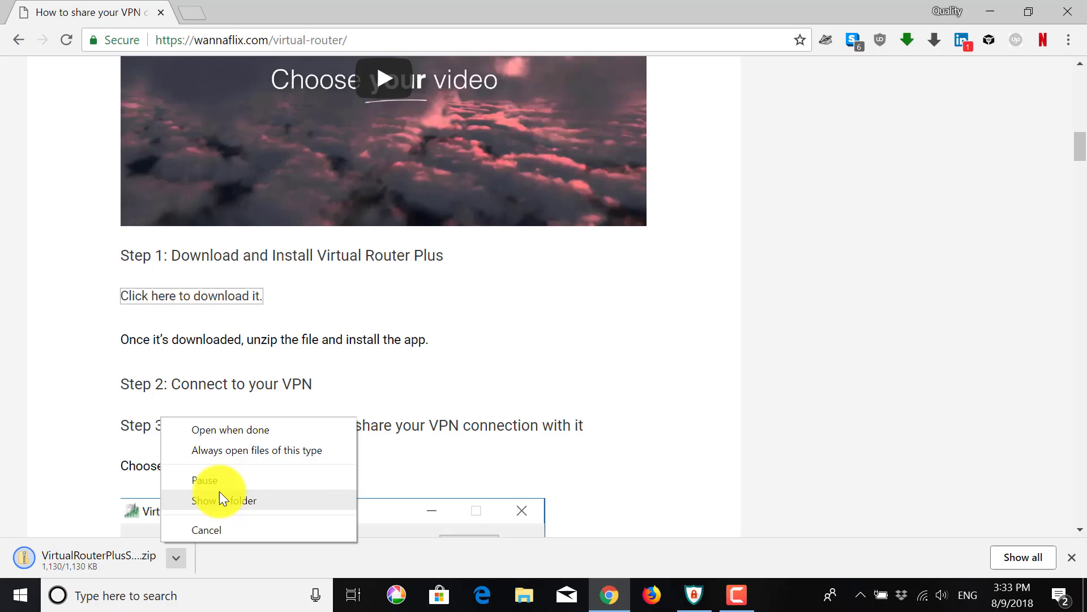
left_click(236, 501)
right_click(368, 127)
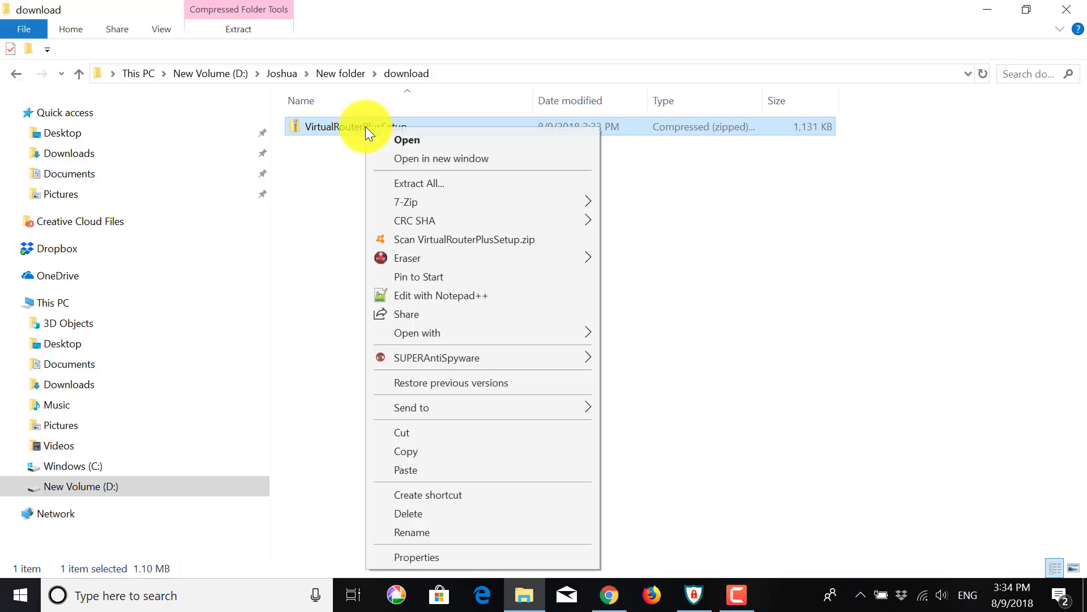
left_click(468, 185)
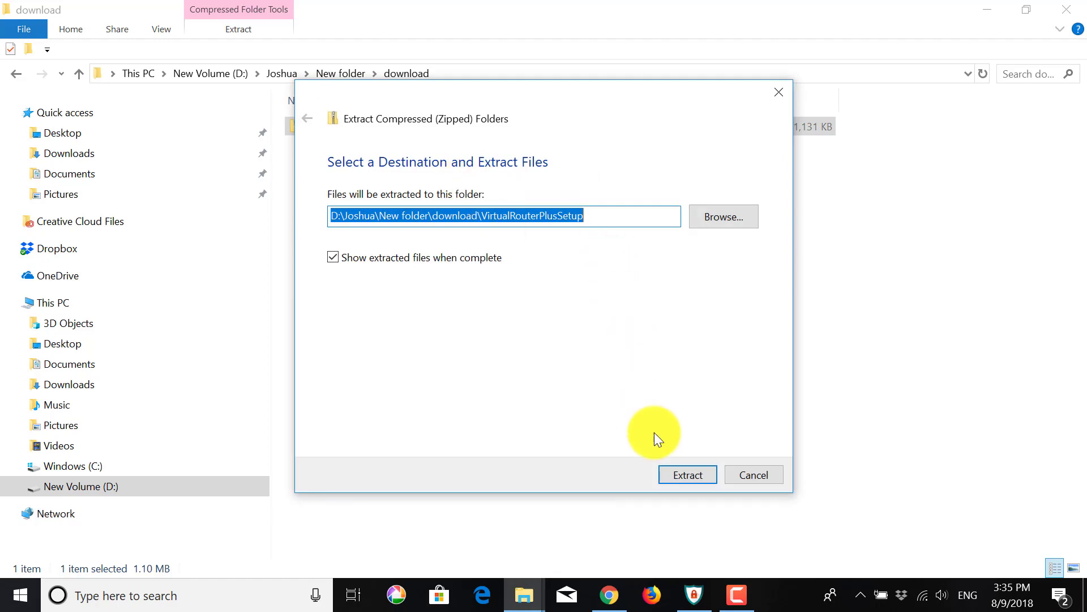
left_click(682, 474)
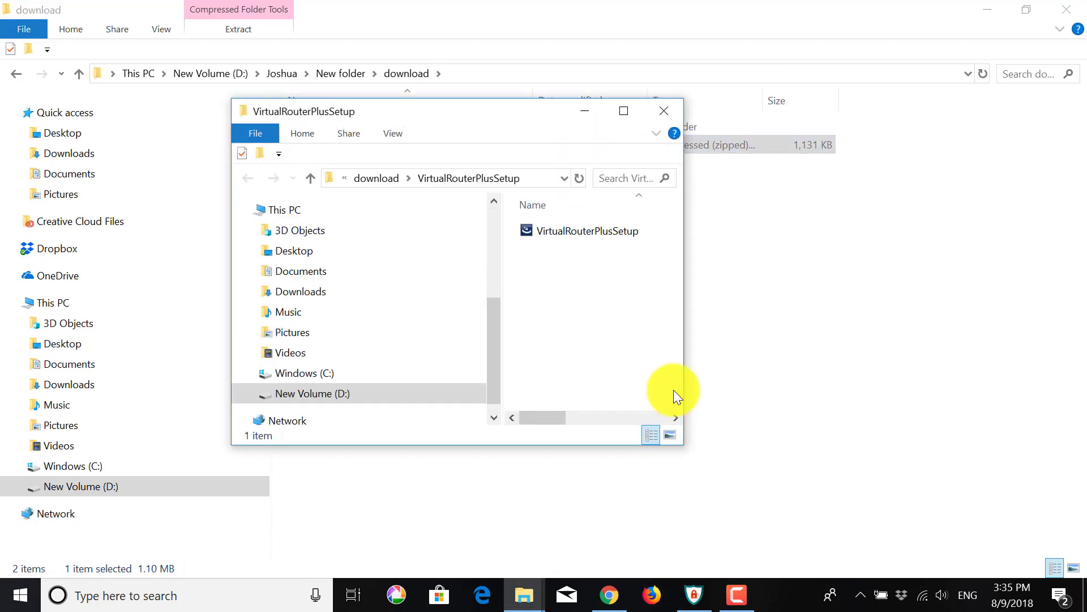
left_click(623, 111)
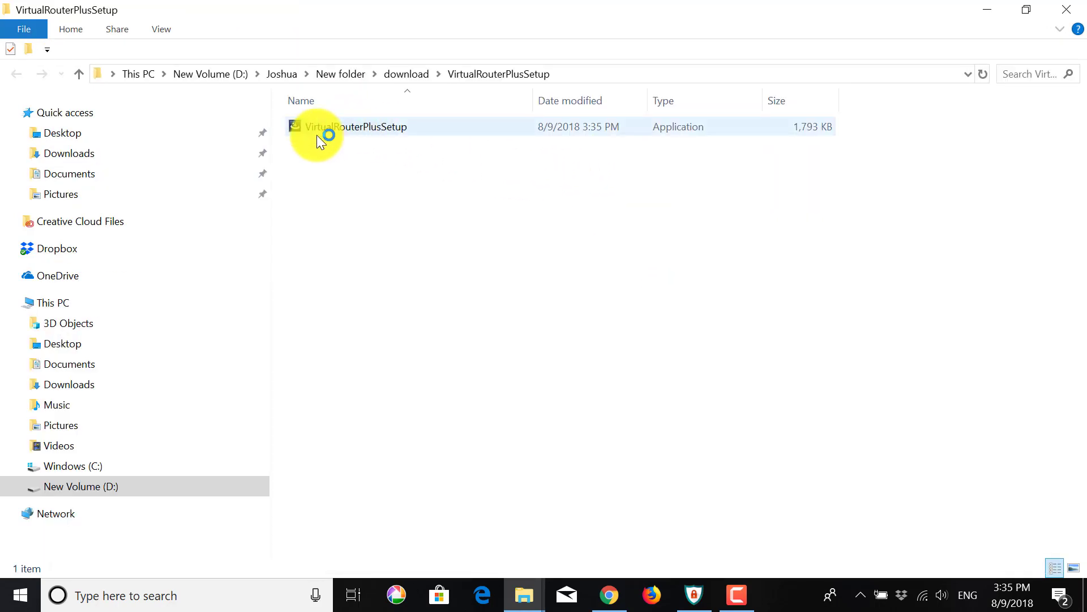
left_click(383, 126)
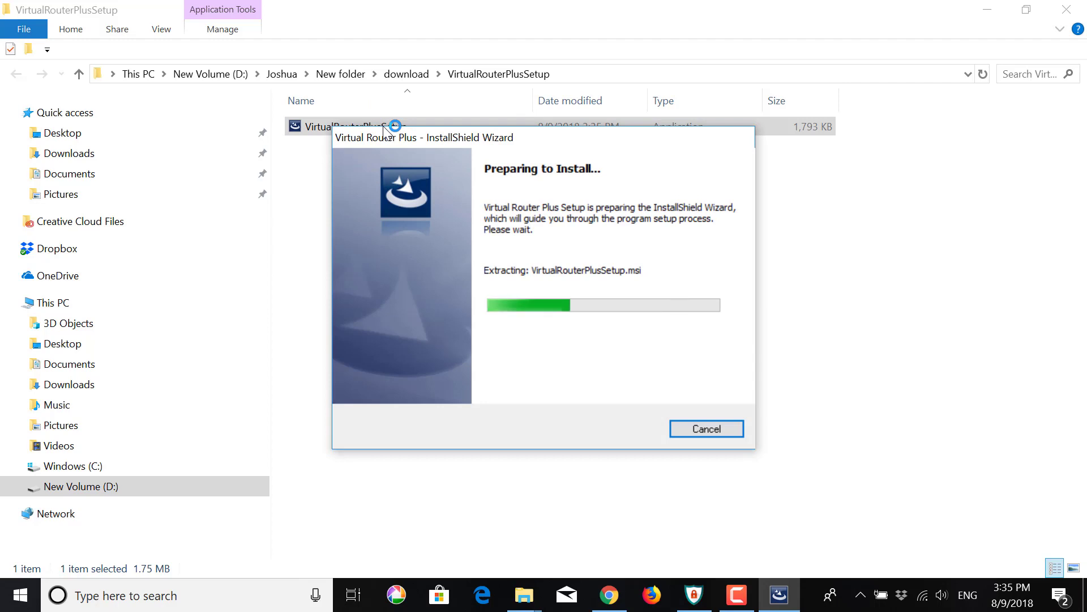
Accept the license agreement and install Virtual Router Plus through the InstallShield Wizard
left_click(635, 437)
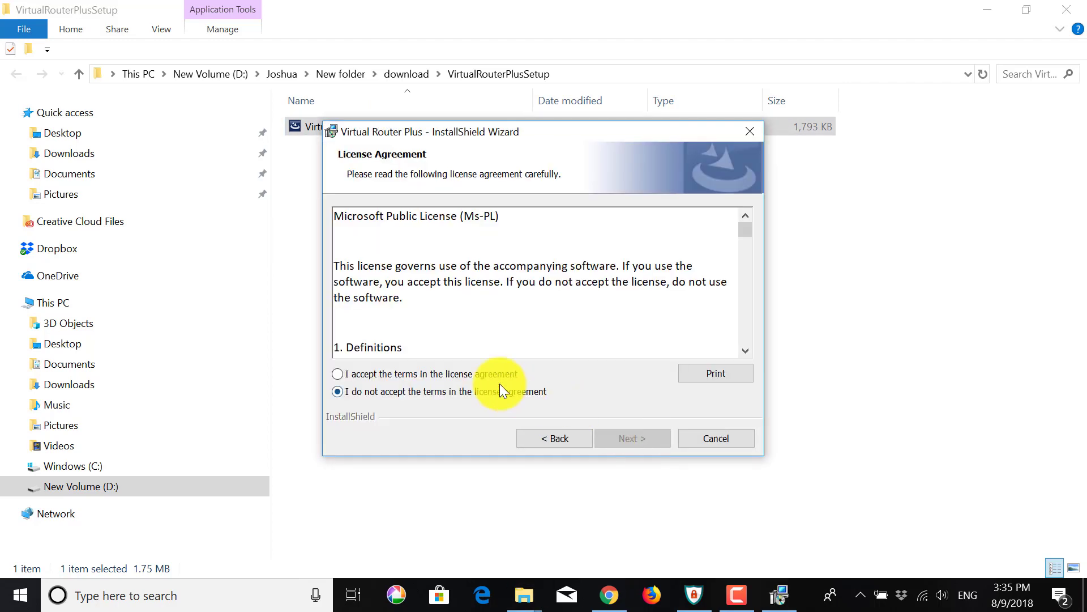
left_click(401, 375)
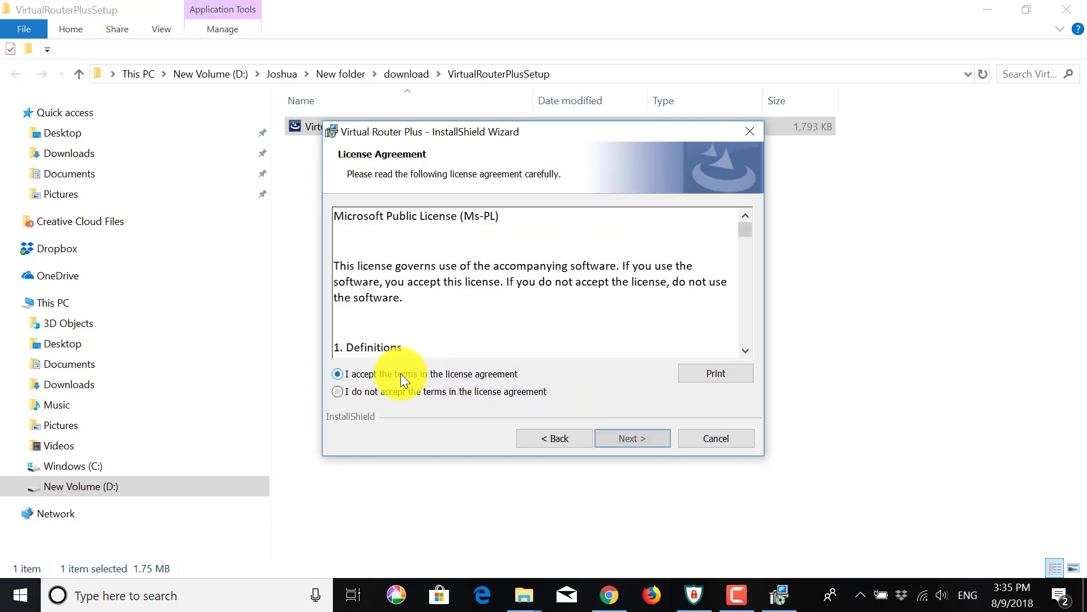
left_click(638, 440)
left_click(638, 441)
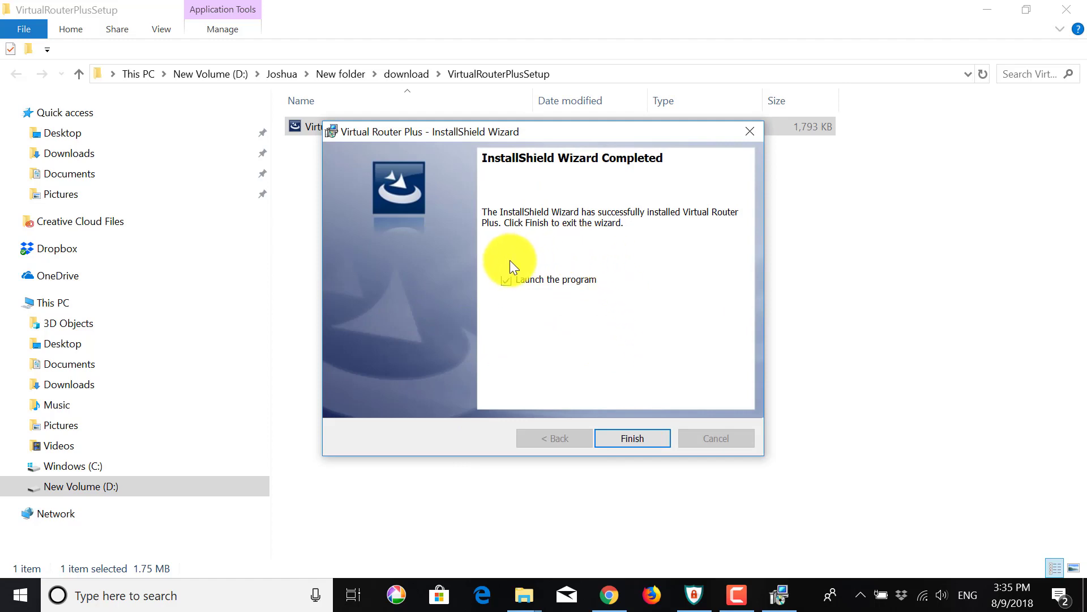
Finish setup to launch Virtual Router Plus and drag its window to the screen centre
left_click(622, 441)
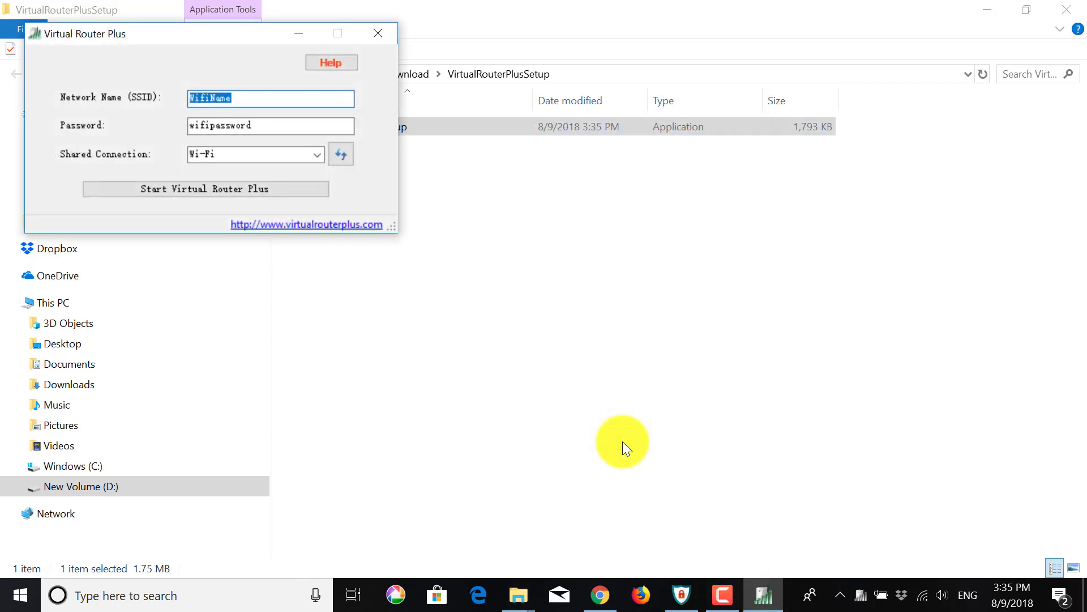
left_click_drag(226, 34, 603, 199)
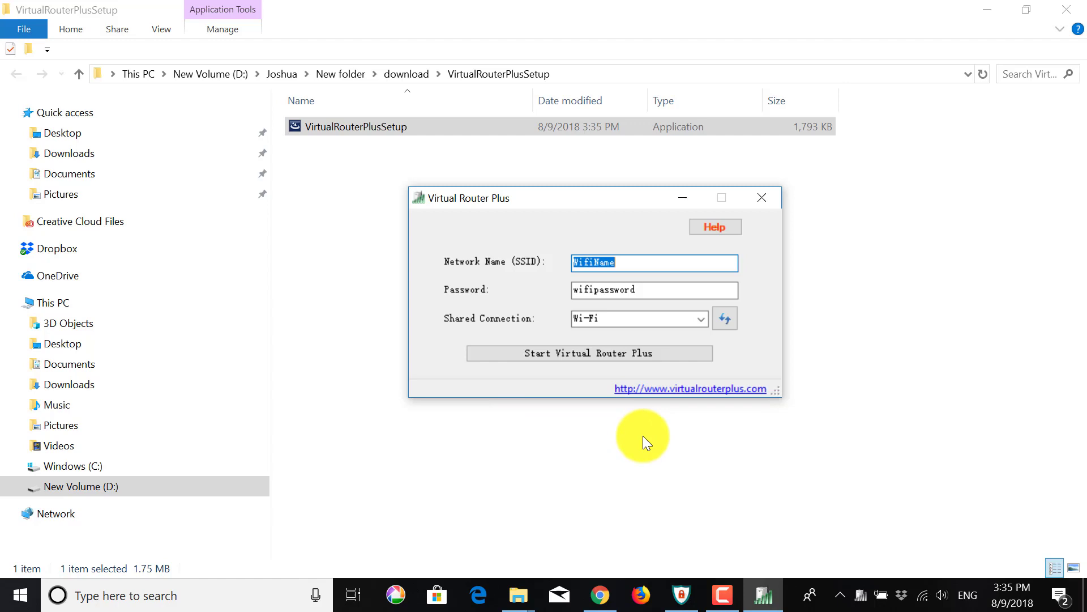
Connect SSTap through the WannaFlix -> Japan Netflix proxy in Global mode
left_click(684, 598)
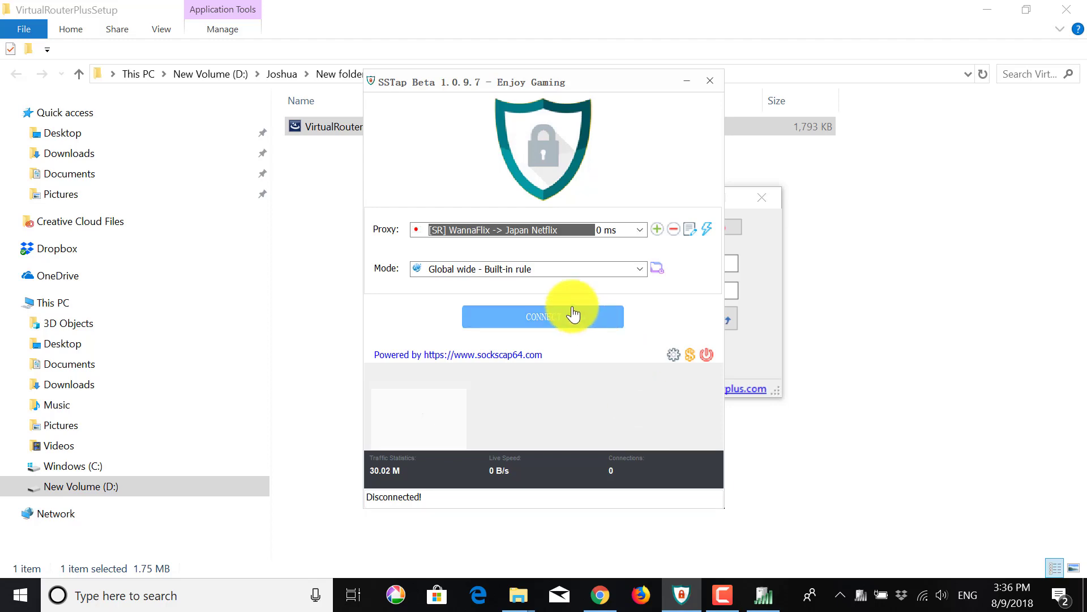
left_click(541, 326)
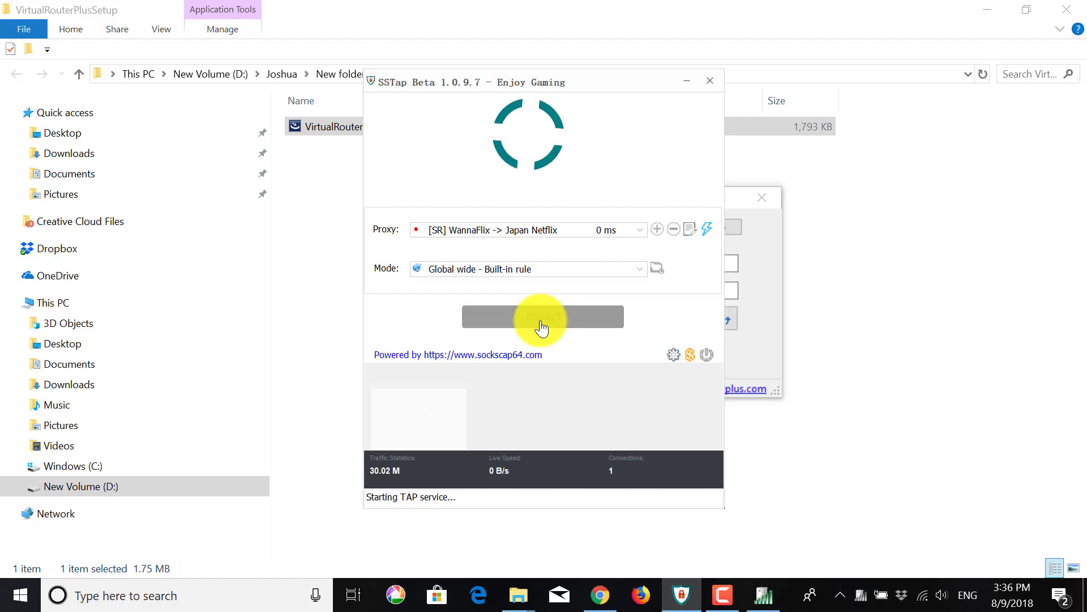
Rename the hotspot network to wifitest and replace the default password with a new one
left_click(687, 81)
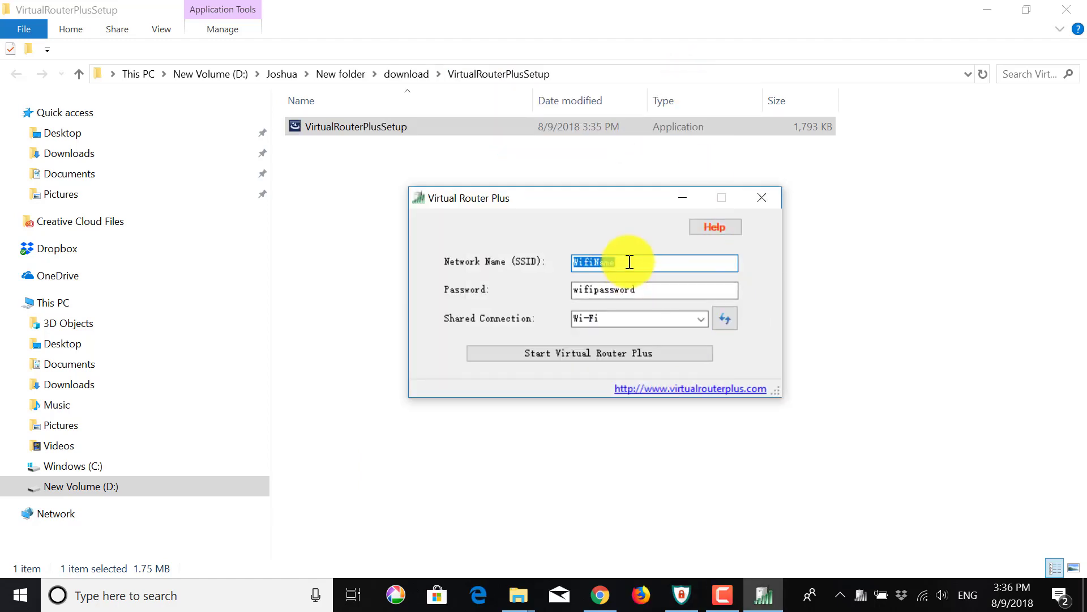
left_click(634, 264)
left_click_drag(633, 264, 543, 262)
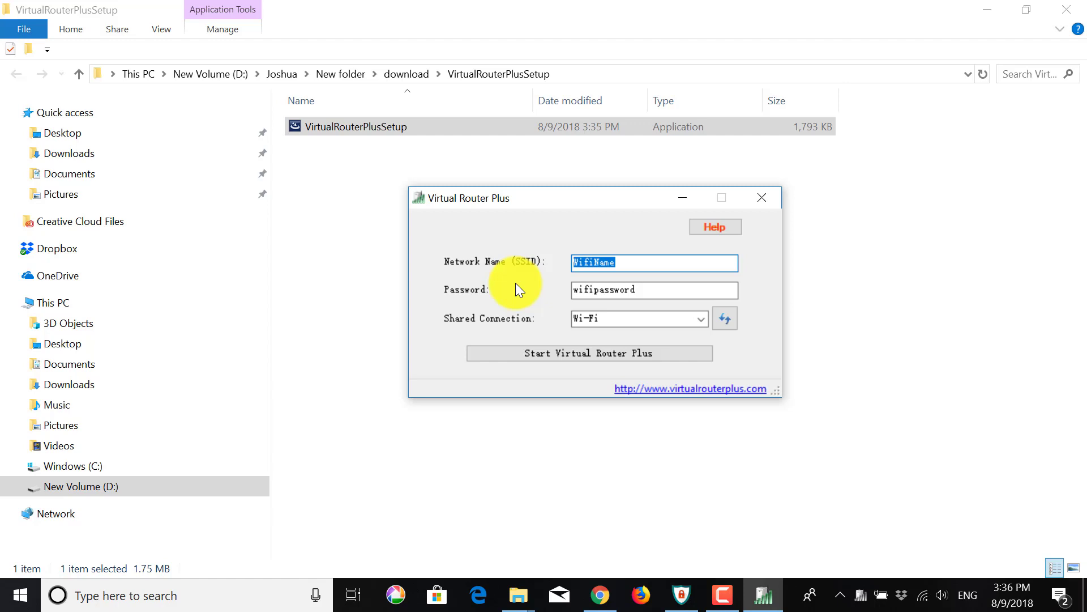
type("wifitest")
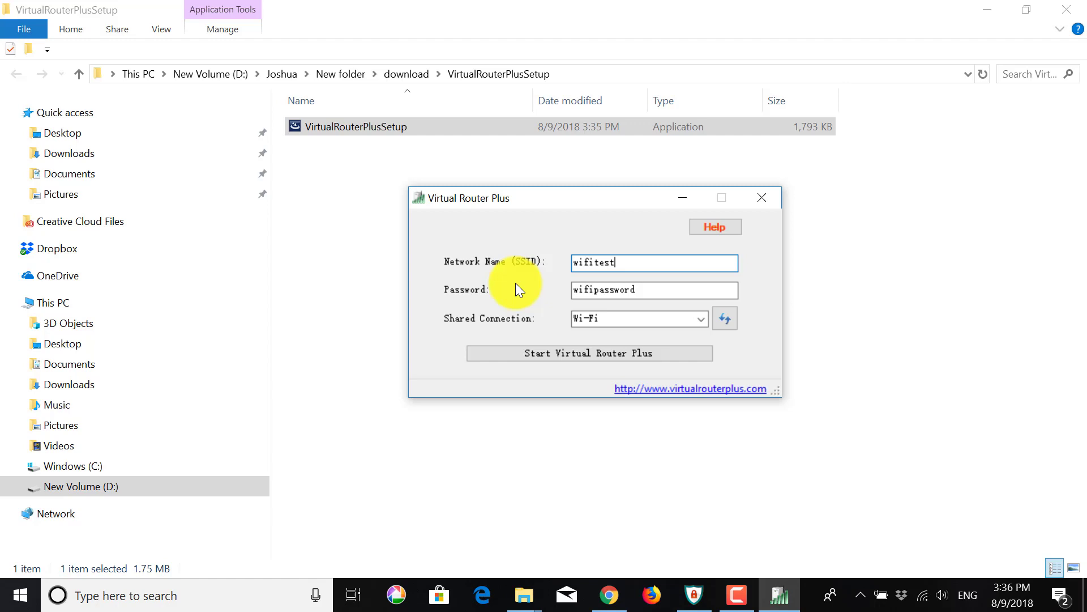
left_click(655, 290)
left_click_drag(644, 286, 411, 289)
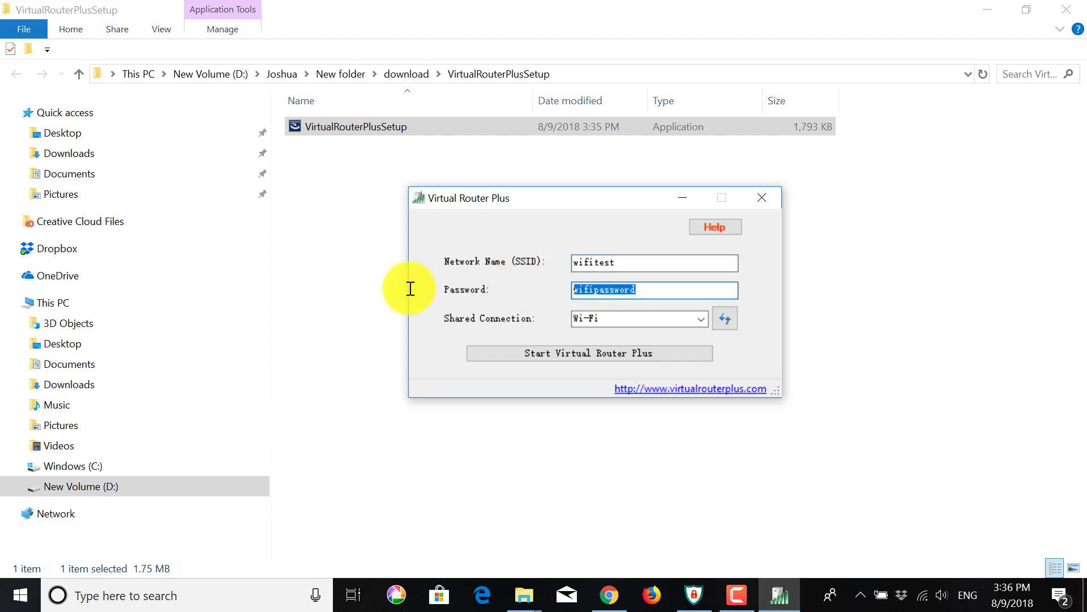
type("password")
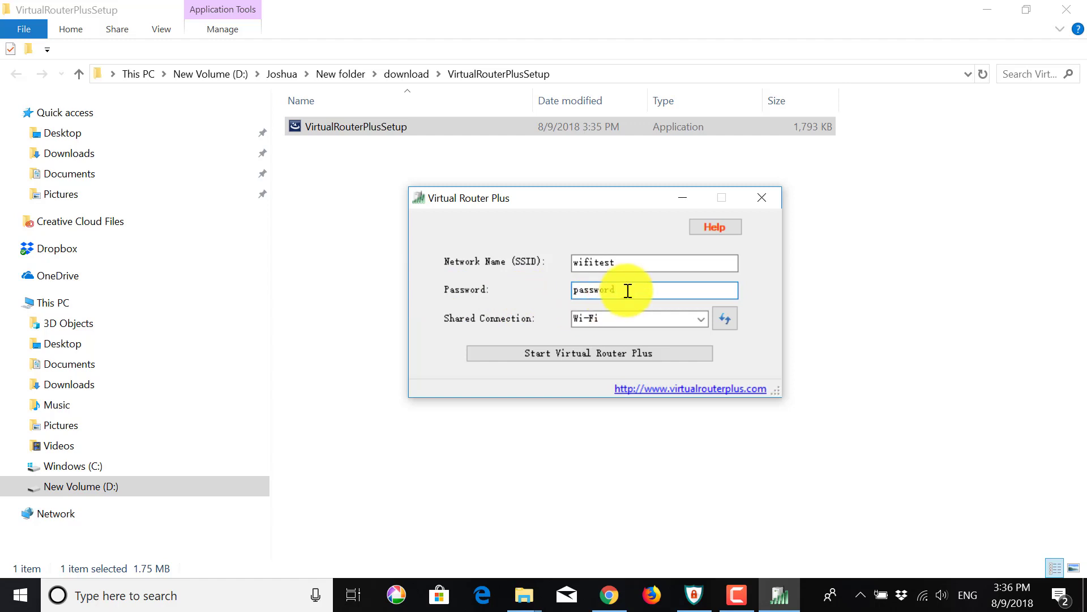
Refresh the connection list and choose SSTAP 1 as the shared connection
key("Tab")
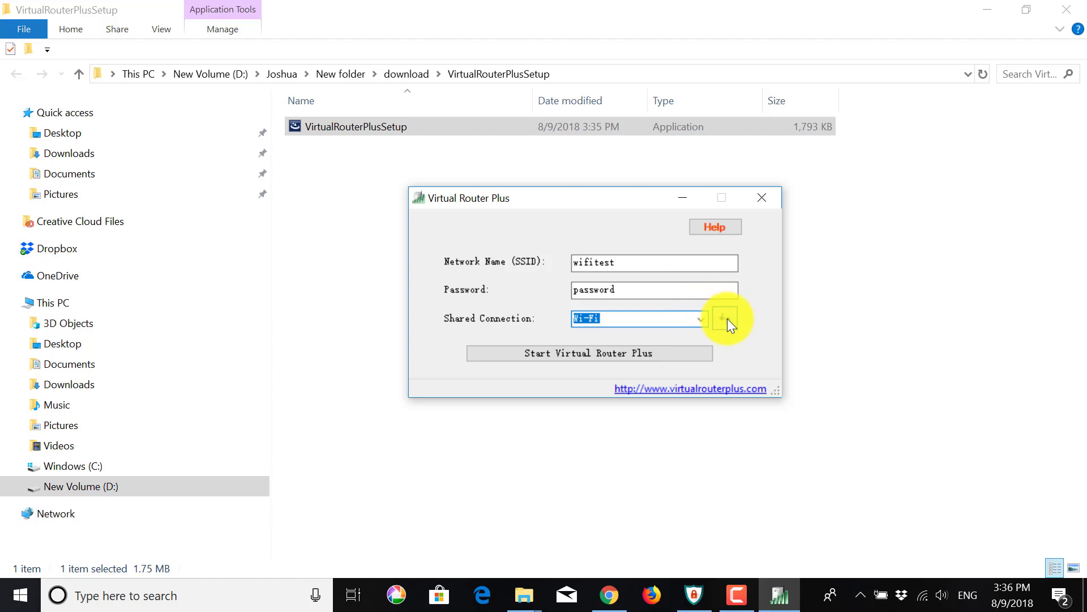
left_click(726, 320)
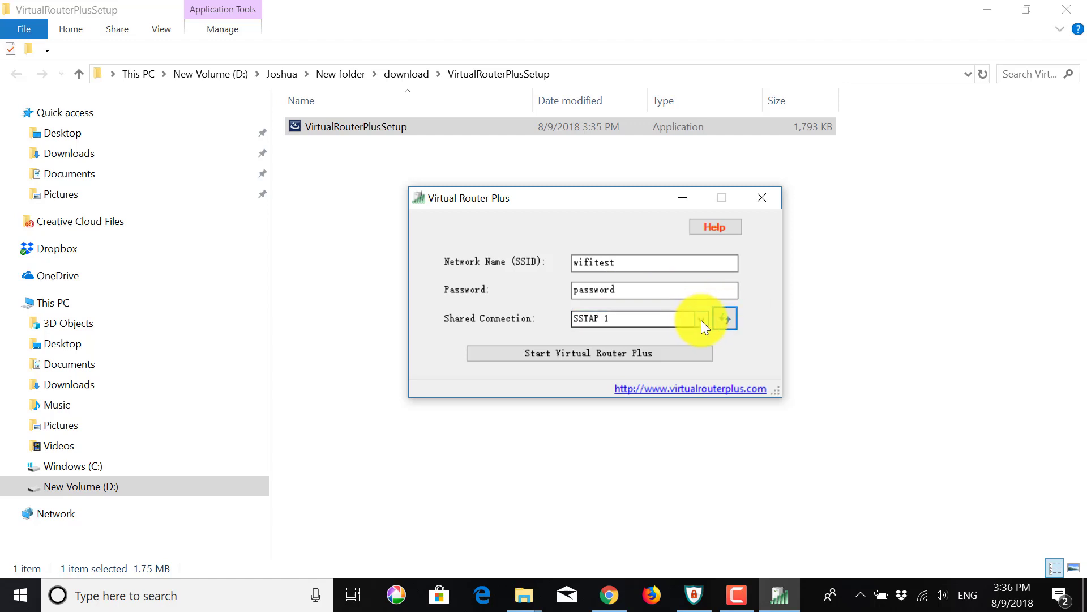
left_click(700, 319)
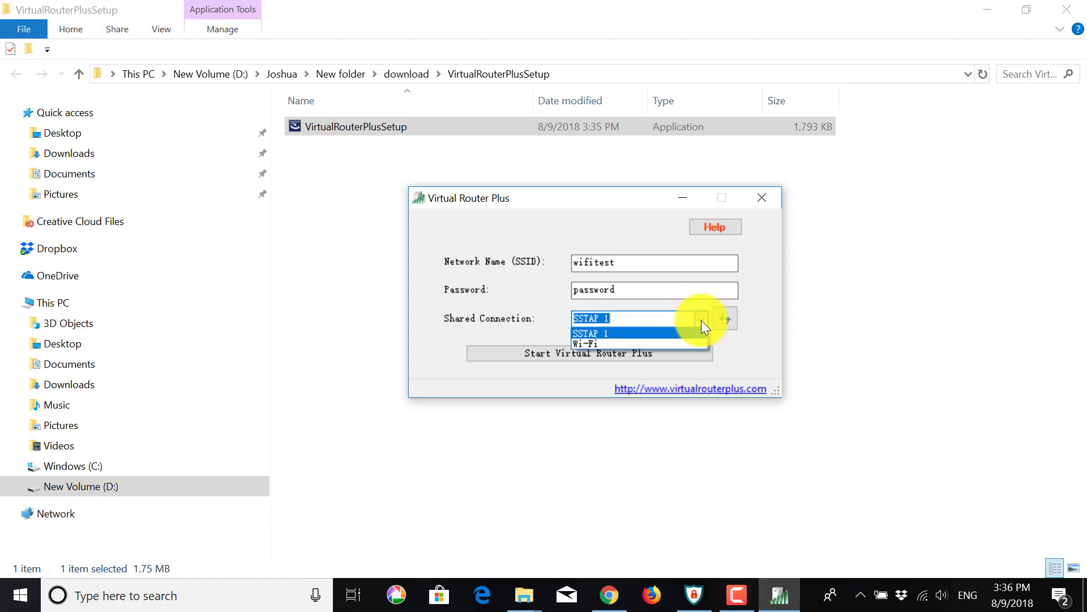
left_click(601, 334)
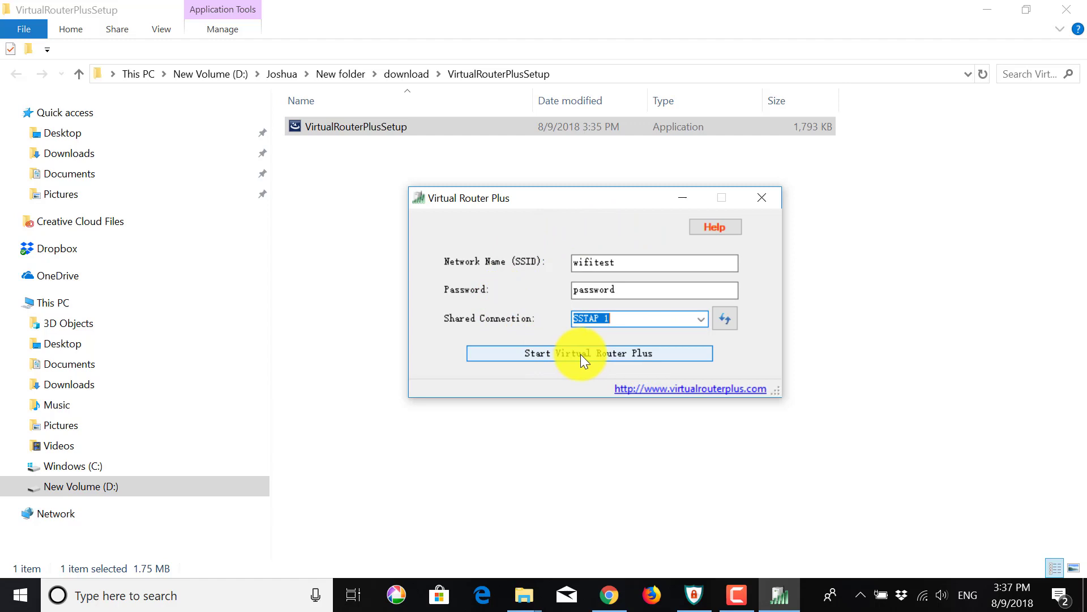
Start Virtual Router Plus broadcasting the wifitest hotspot
left_click(584, 357)
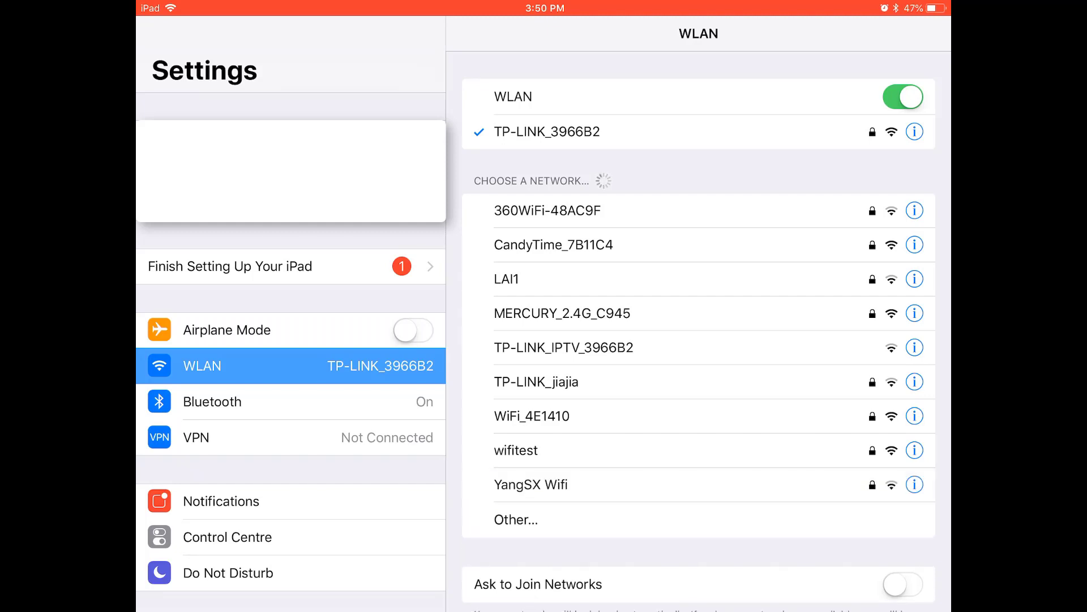
Select wifitest in the iPad's WLAN list, enter the hotspot password and join
left_click(516, 451)
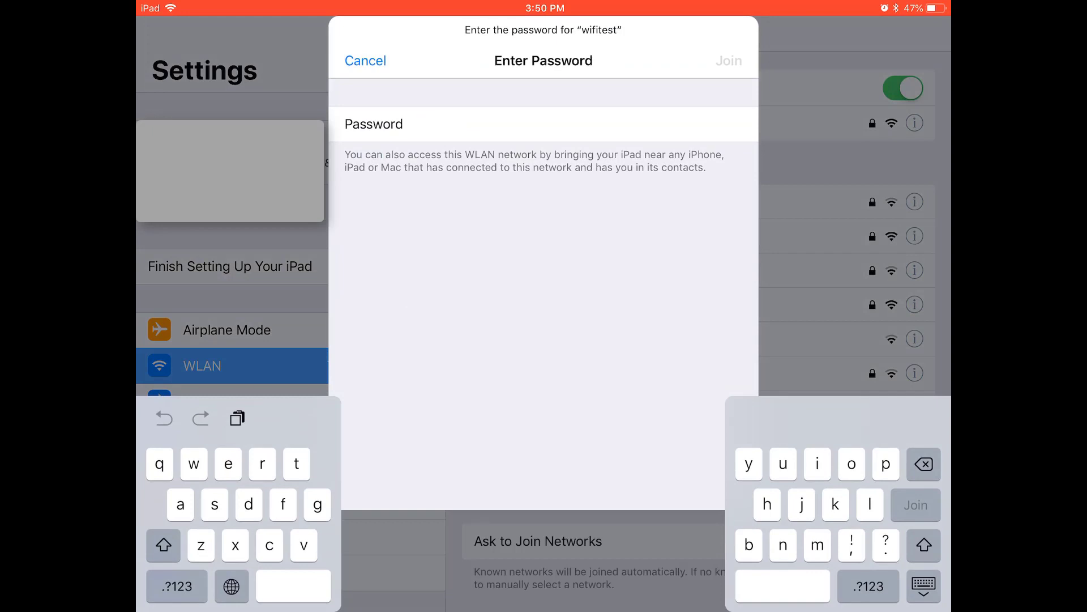
type("psd")
key("BackSpace")
key("BackSpace")
key("BackSpace")
type("password")
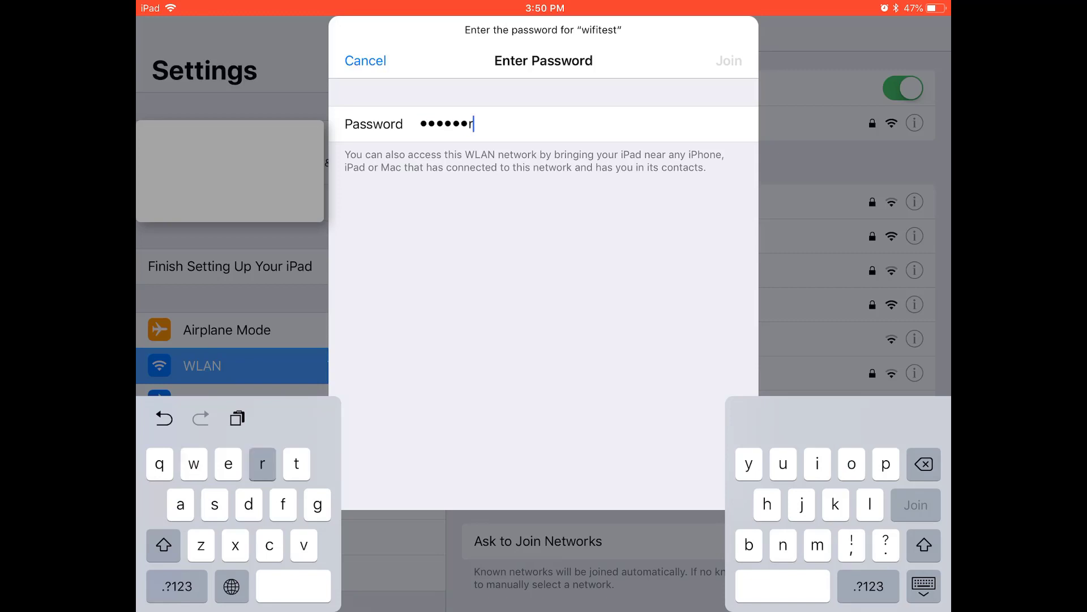
left_click(729, 60)
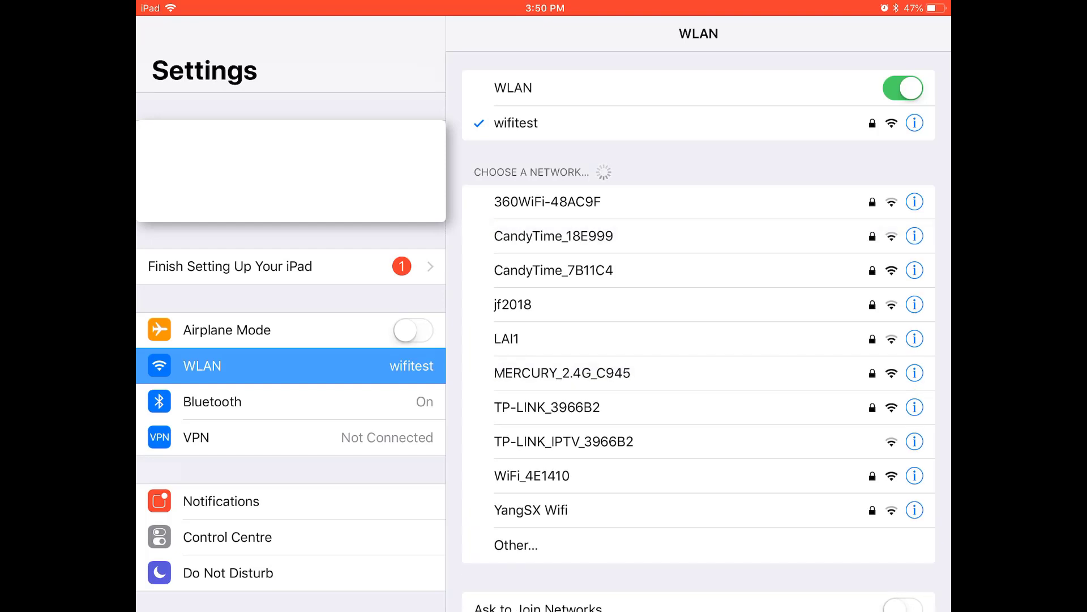
Open Safari on the iPad and load whatismyipaddress.com in a new tab
key("super+h")
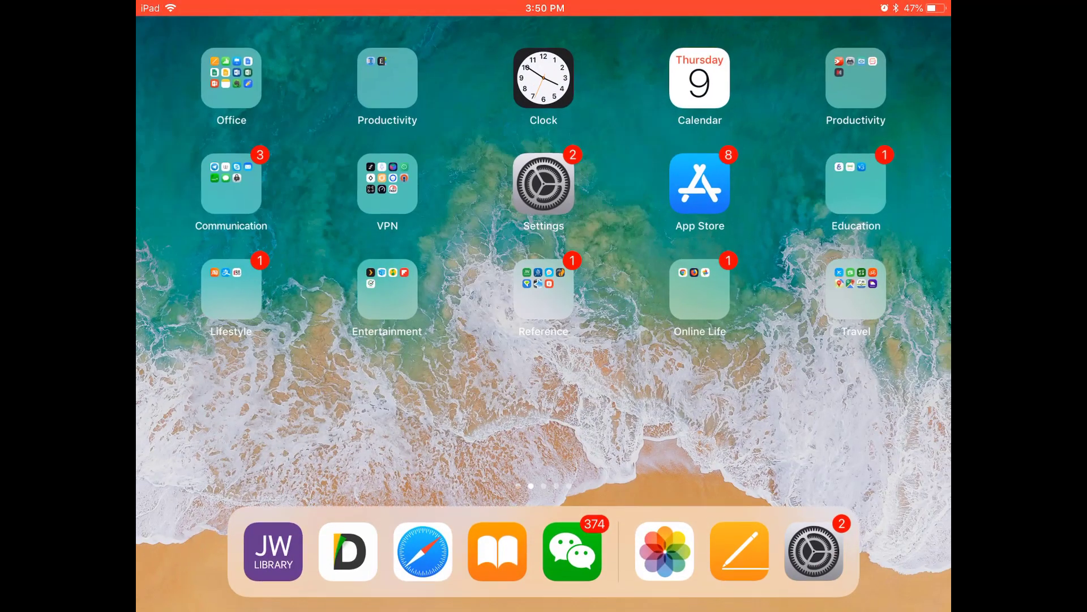
left_click(423, 548)
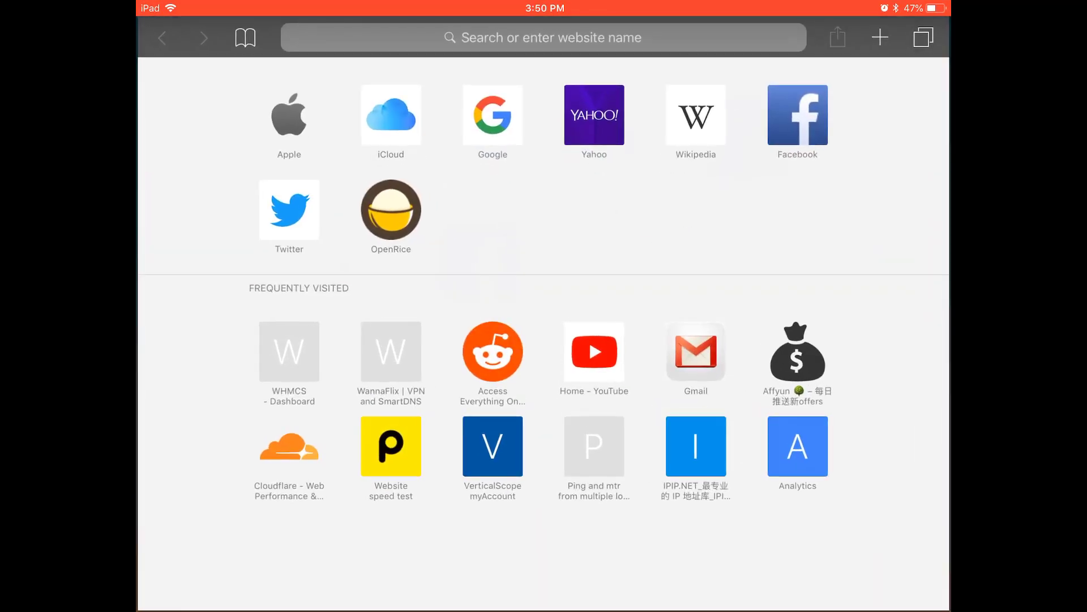
type("https://whatismyipaddress.com")
key("Return")
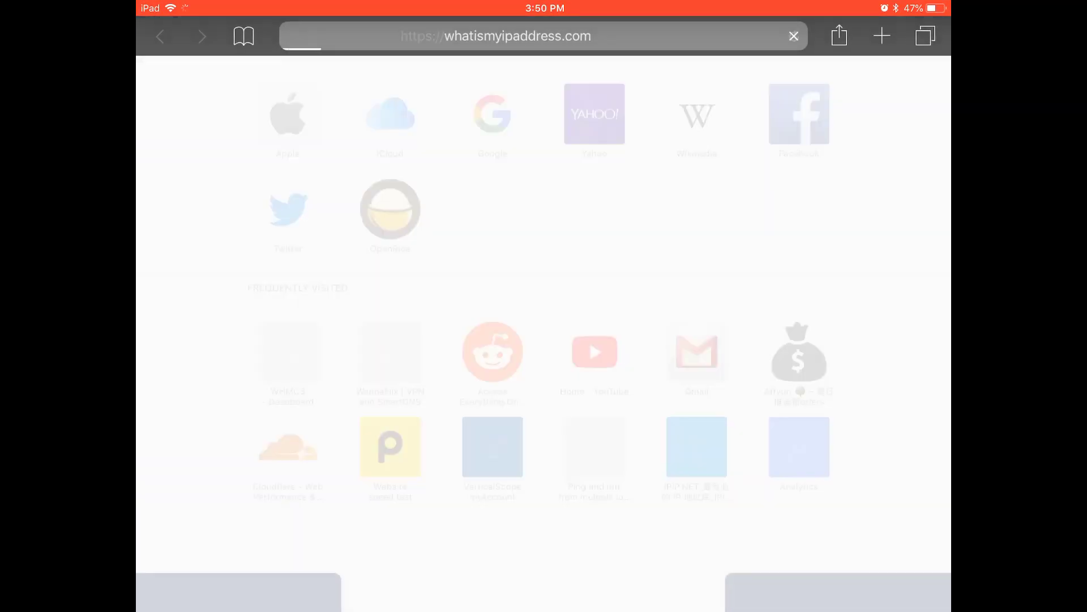